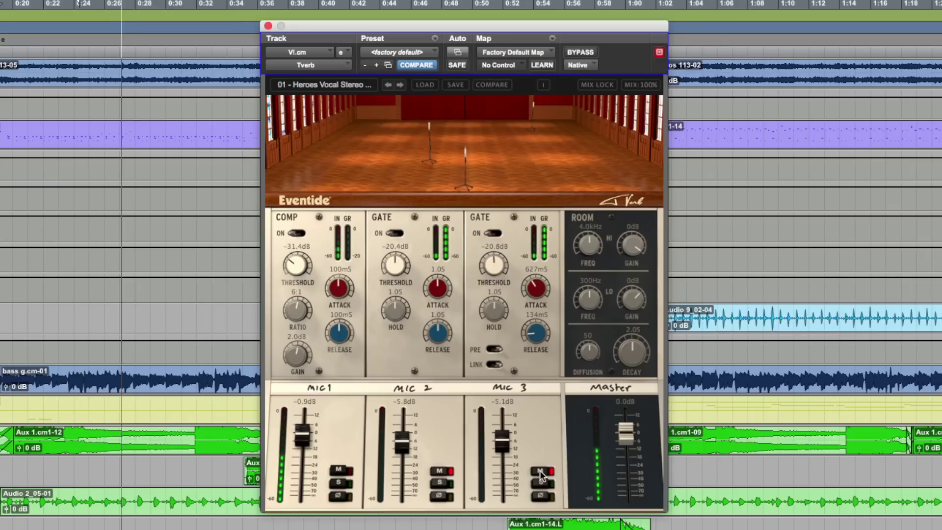
Step: Set the playback position, then switch centre Mic 1's pickup pattern from Omni to Figure Of Eight
click(683, 113)
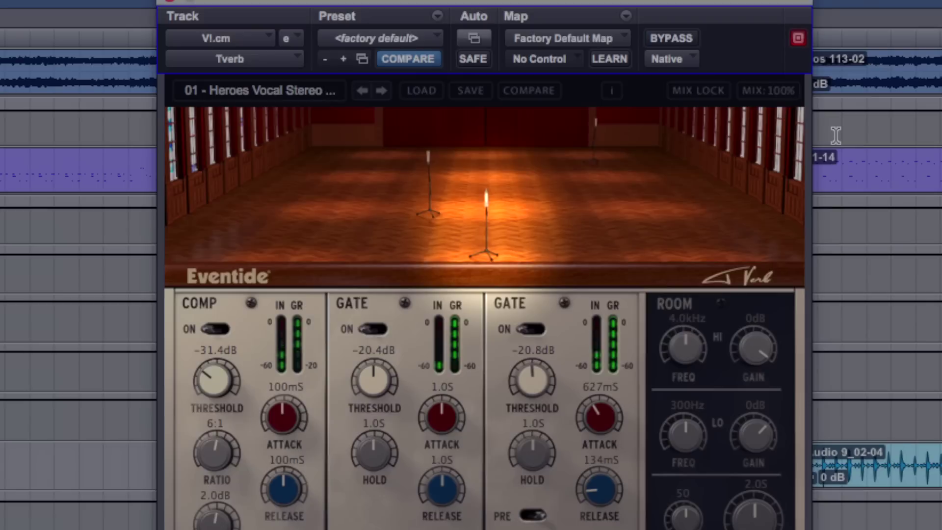
mouse_move(478, 254)
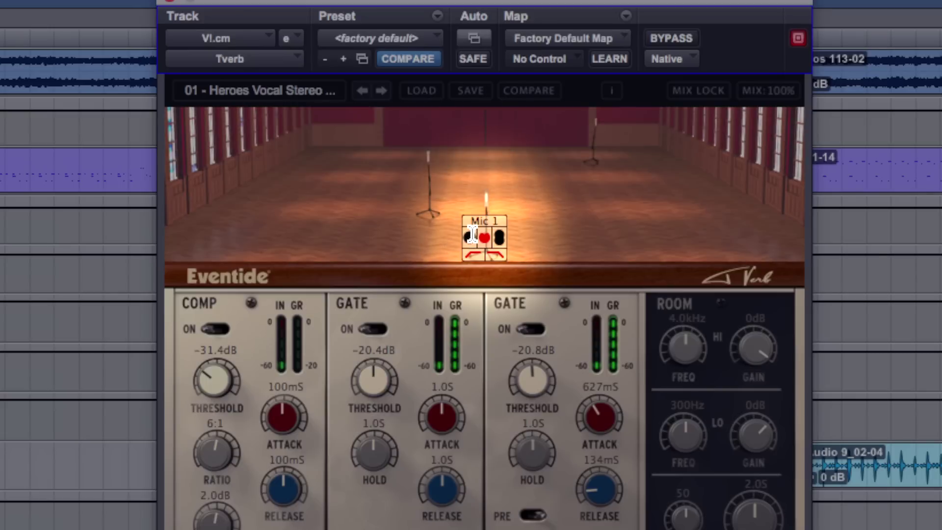
click(472, 235)
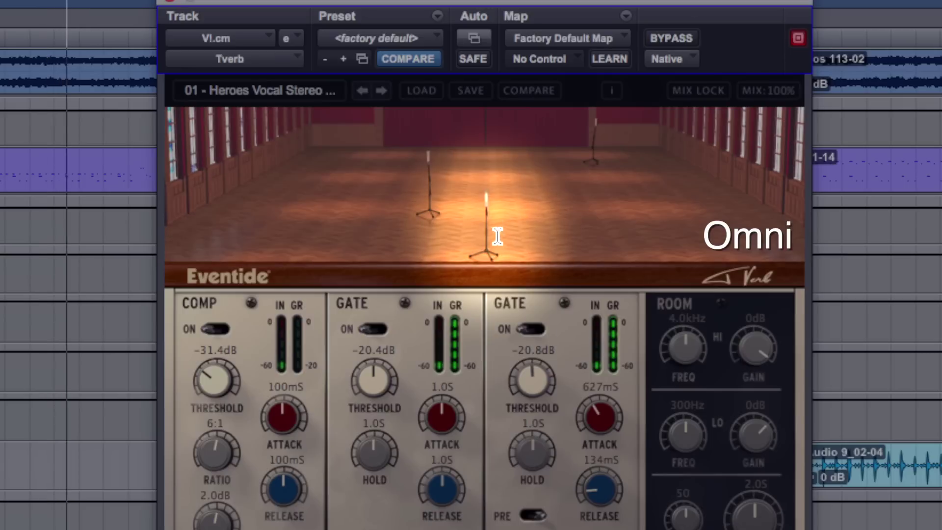
click(498, 242)
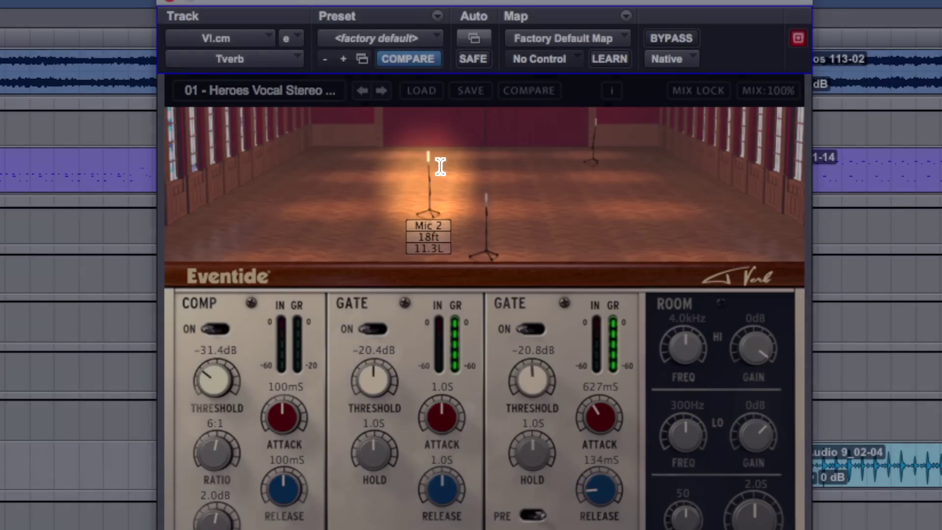
mouse_move(587, 130)
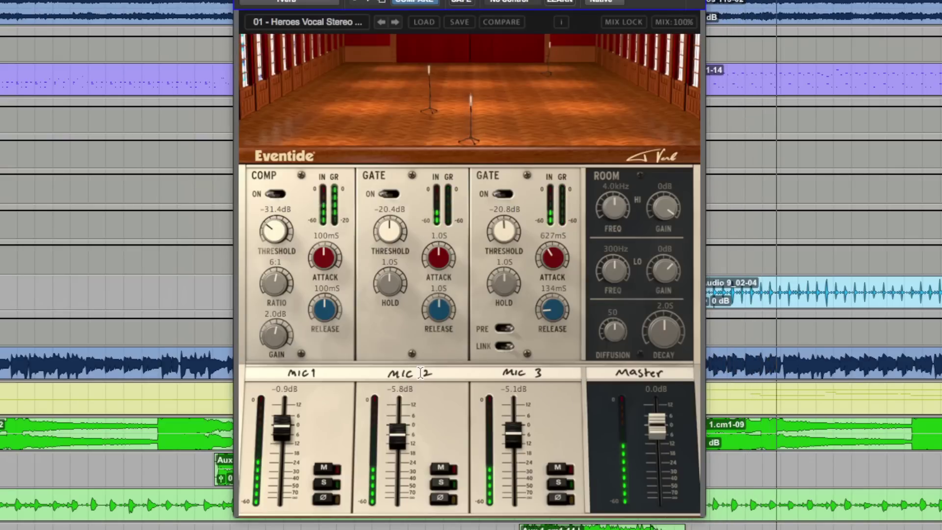
Step: Solo Mic 2, then solo Mic 3, then unsolo Mic 3 to hear all mics
click(441, 484)
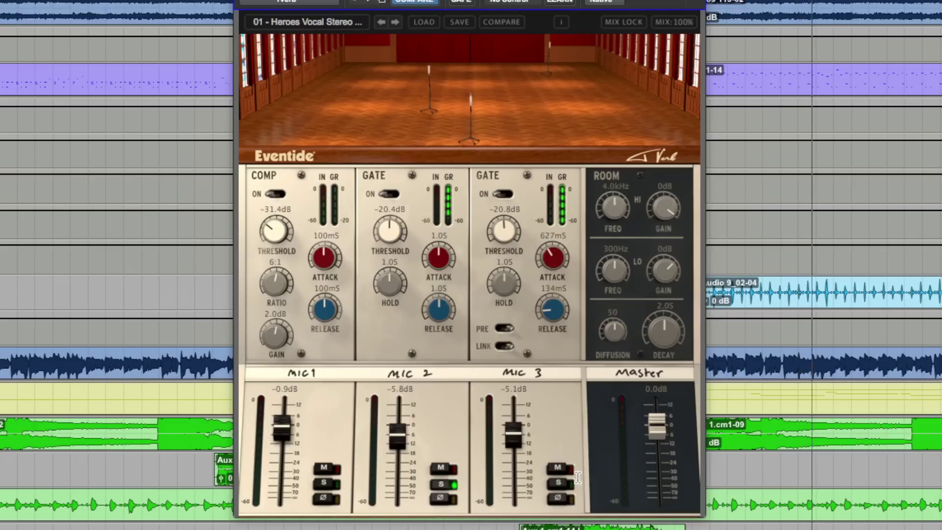
click(555, 482)
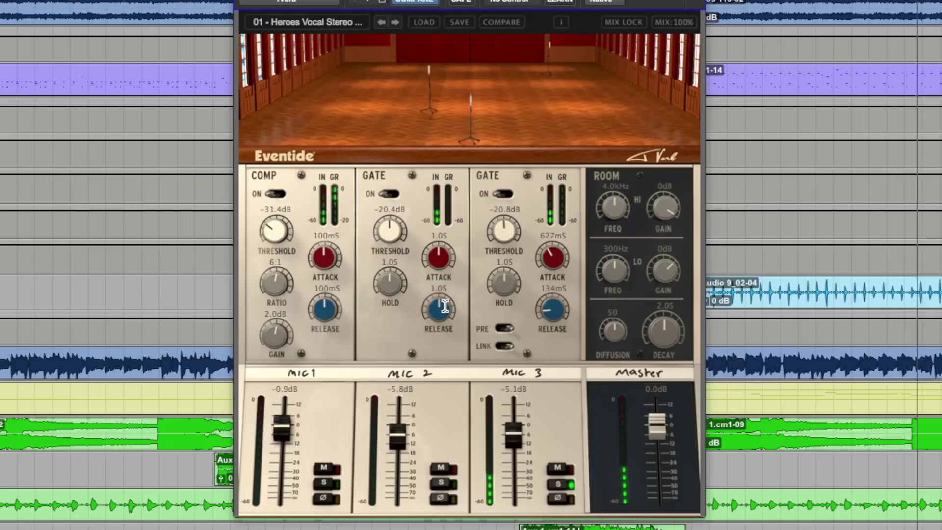
click(569, 483)
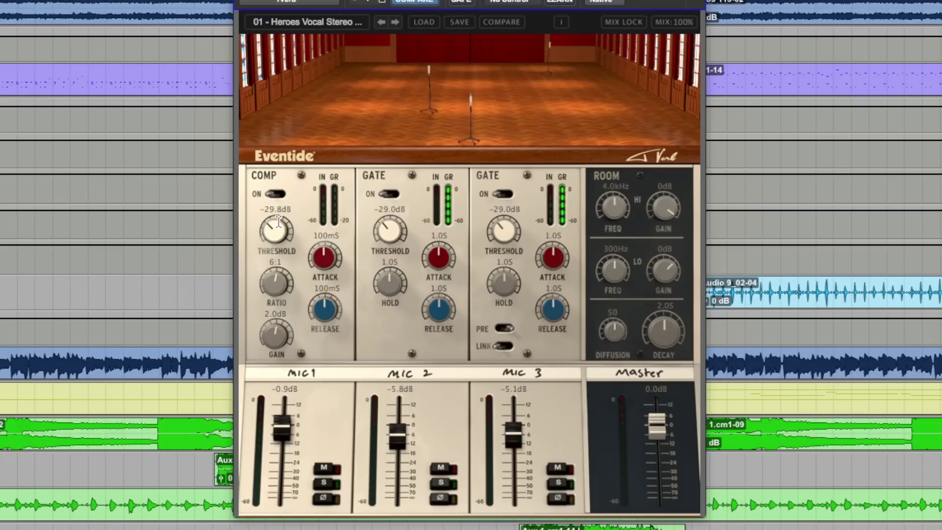
Step: Load the '01 - Heroes Vocal Stereo Version - INSERT' preset from the '01 - Tony Visconti' bank
click(316, 19)
mouse_move(423, 27)
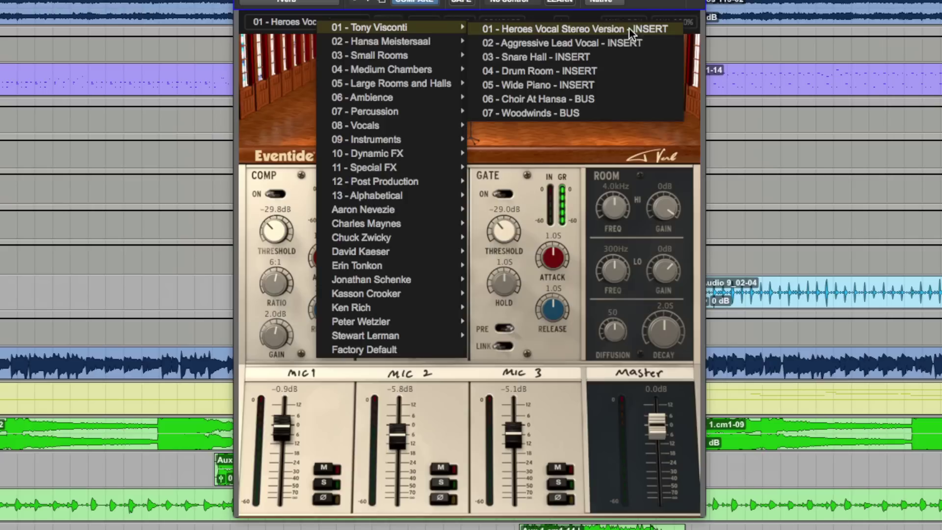
click(554, 29)
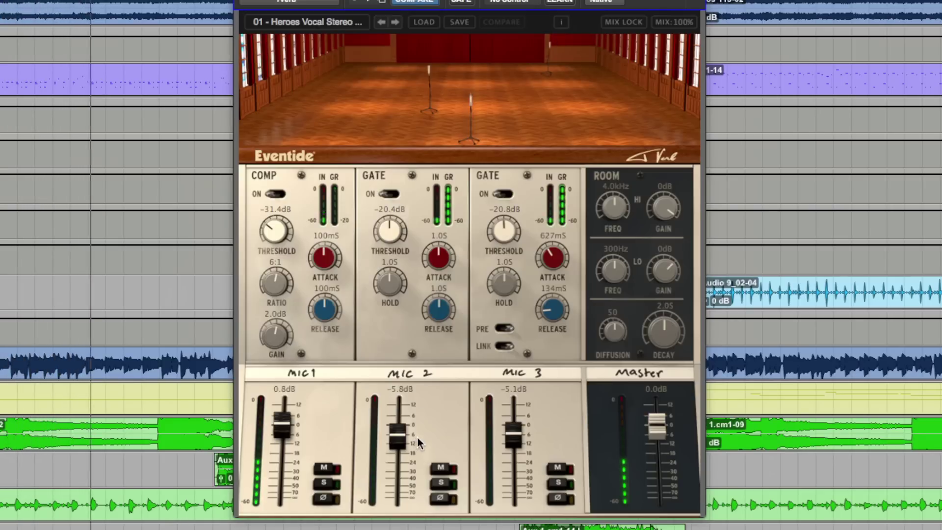
mouse_move(482, 131)
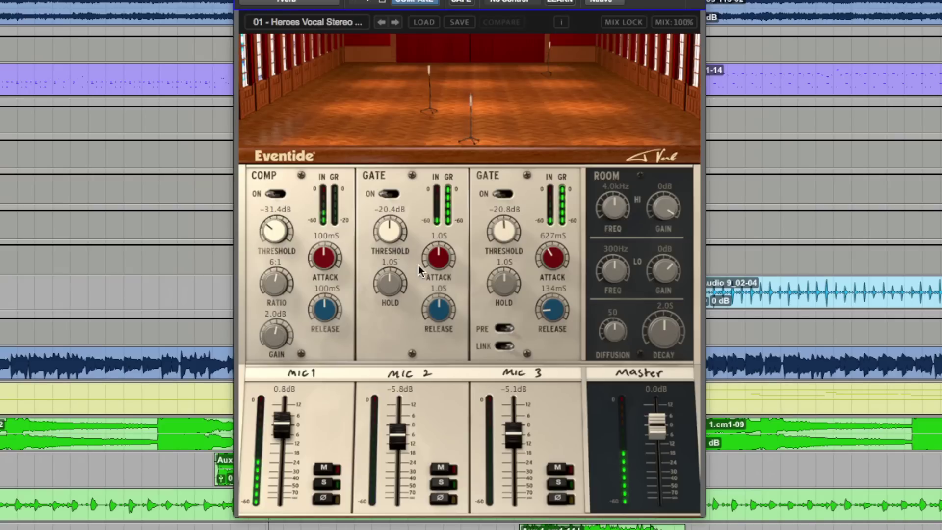
Step: Link the second gate to the first and lower both gate thresholds to about -26.5 dB
drag(418, 265, 387, 243)
click(504, 346)
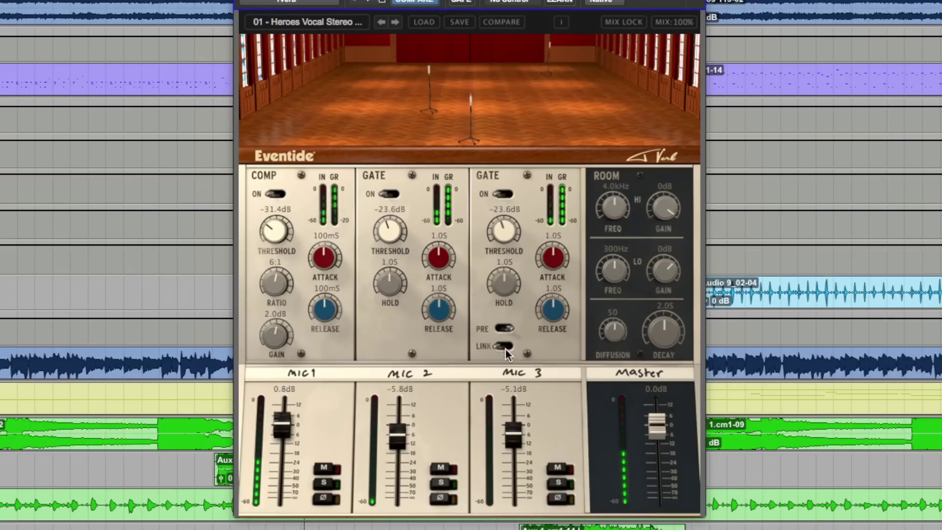
mouse_move(379, 241)
mouse_down()
mouse_move(388, 233)
mouse_move(382, 301)
mouse_move(386, 228)
mouse_up()
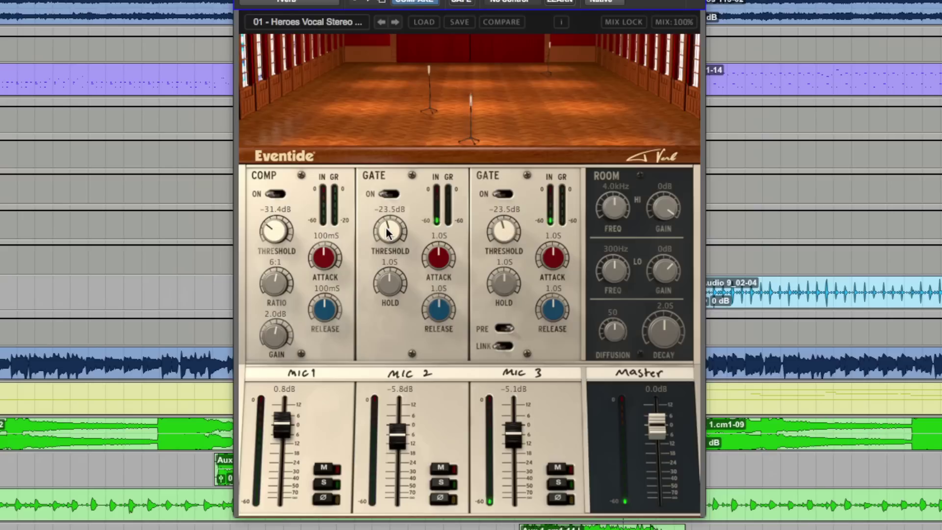
drag(387, 233, 382, 241)
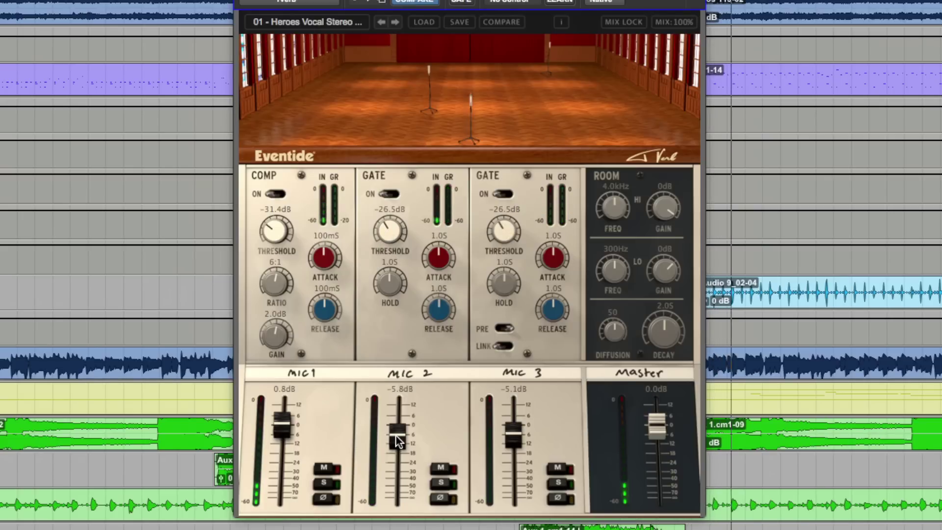
Step: Set Mic 3 to -1.8 dB and Mic 2 to -4.0 dB, and lower the compressor threshold to -31.8 dB
drag(396, 441, 395, 434)
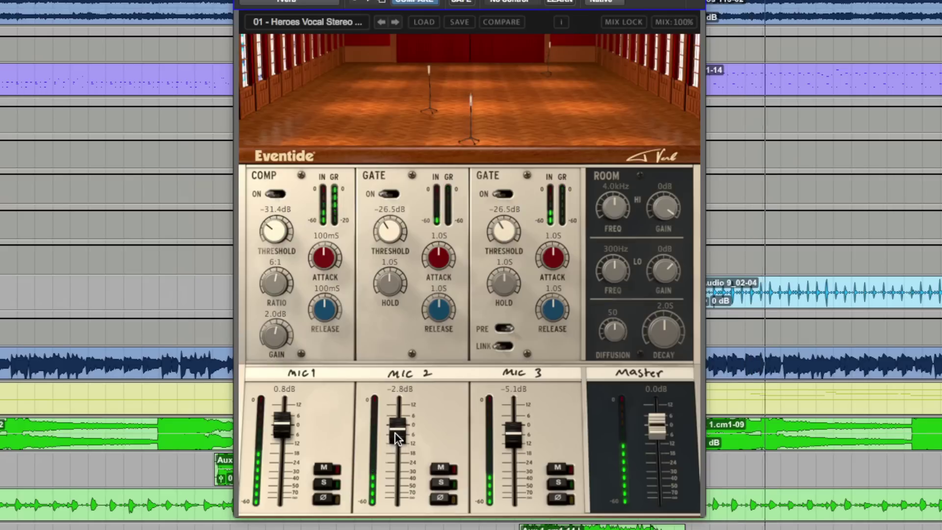
drag(514, 433, 516, 439)
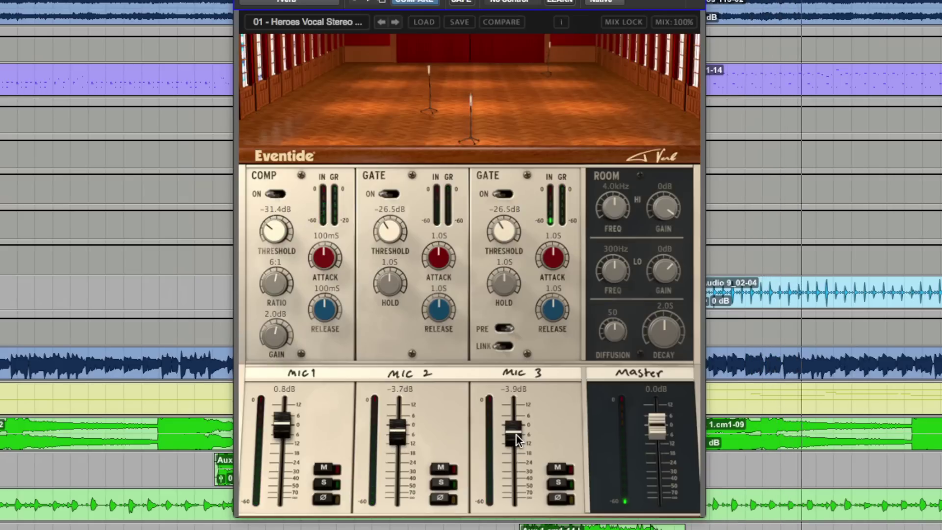
drag(517, 435, 516, 432)
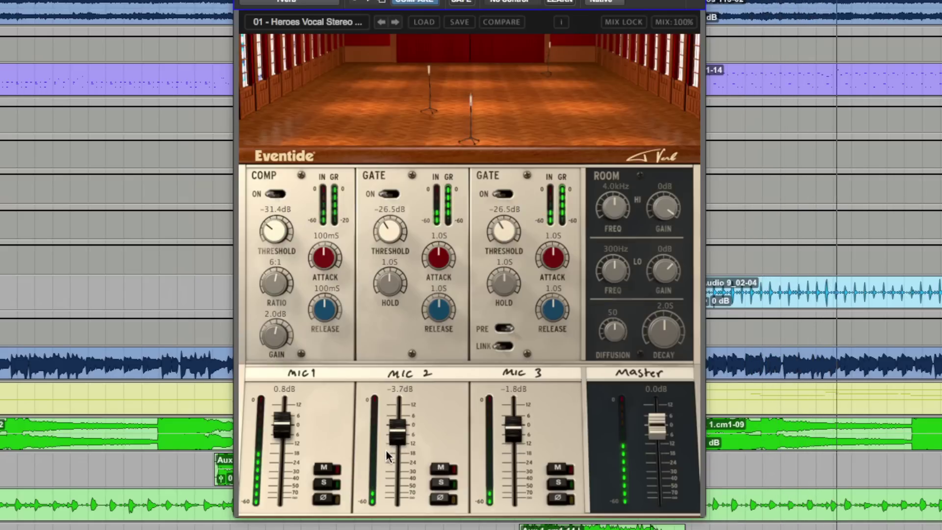
drag(396, 435, 396, 436)
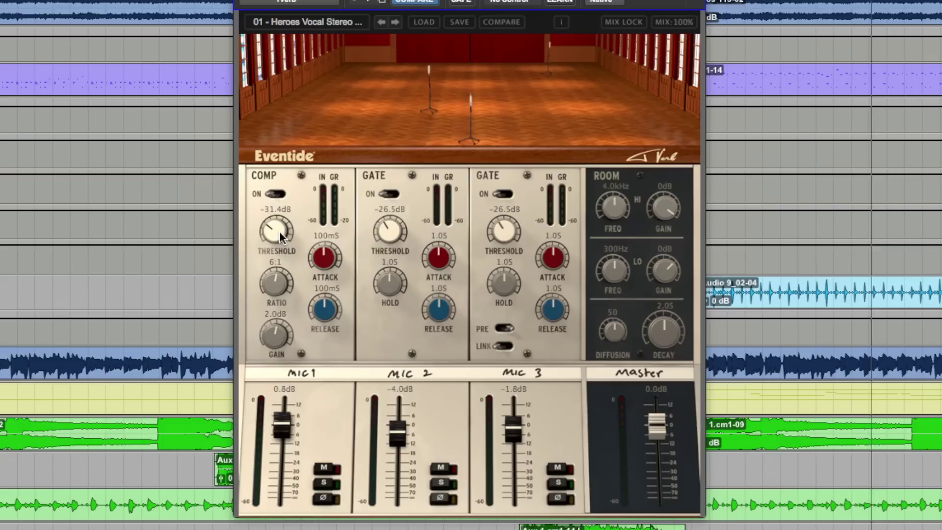
mouse_move(279, 232)
mouse_down()
mouse_move(275, 243)
mouse_move(278, 231)
mouse_up()
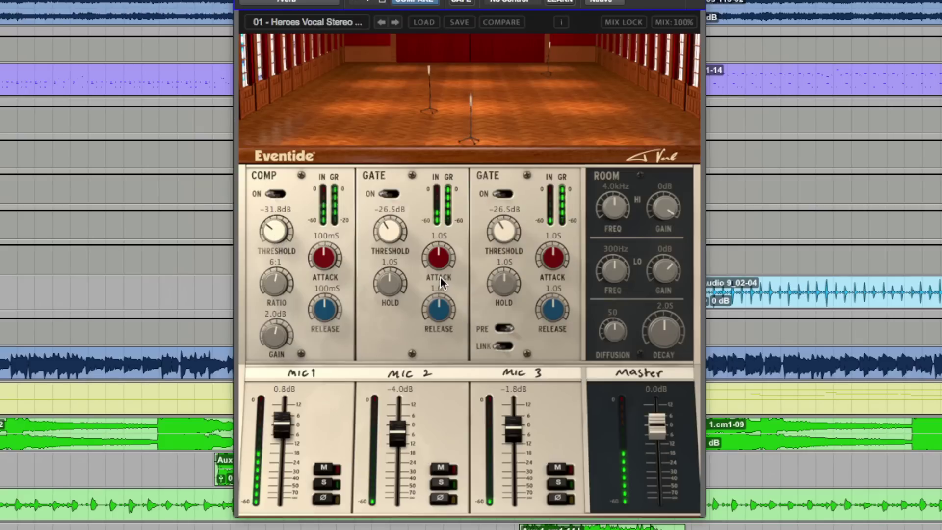
Step: Set gate attack to 524 ms, Mic 2 to -5.2 dB, decay to 2.0 s, and return Mic 3 to -1.8 dB
drag(440, 260, 448, 301)
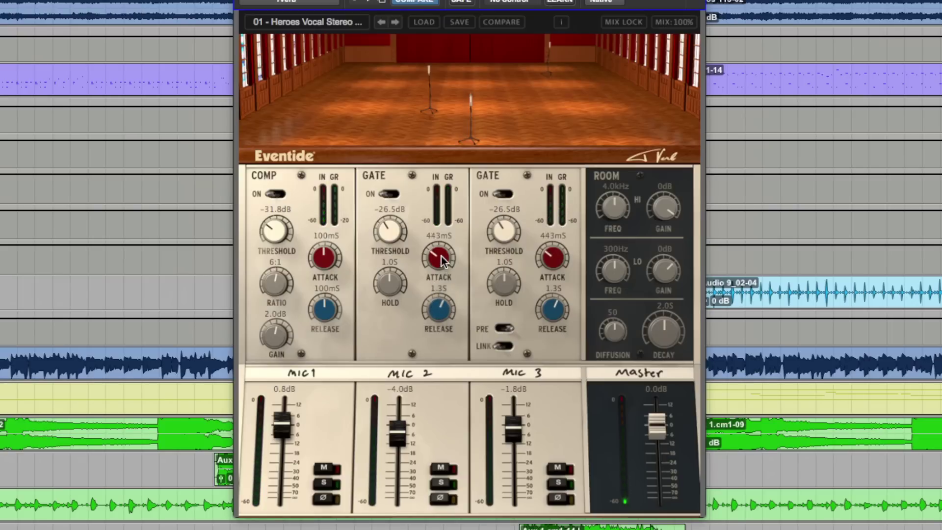
drag(440, 256, 442, 264)
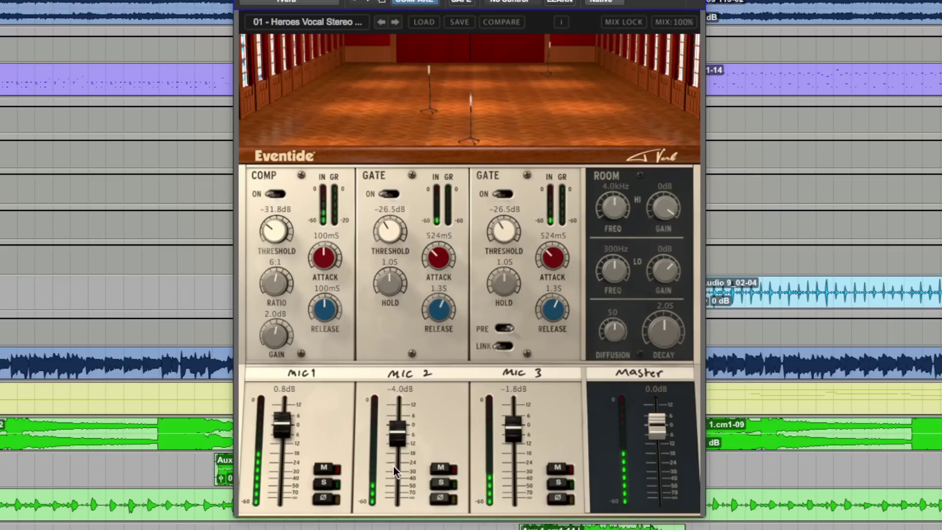
drag(395, 433, 396, 438)
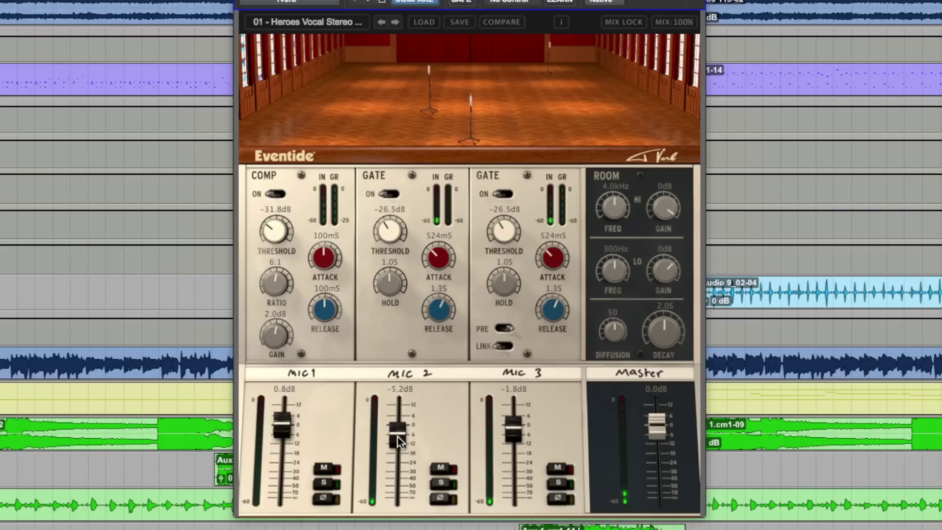
drag(513, 423, 512, 436)
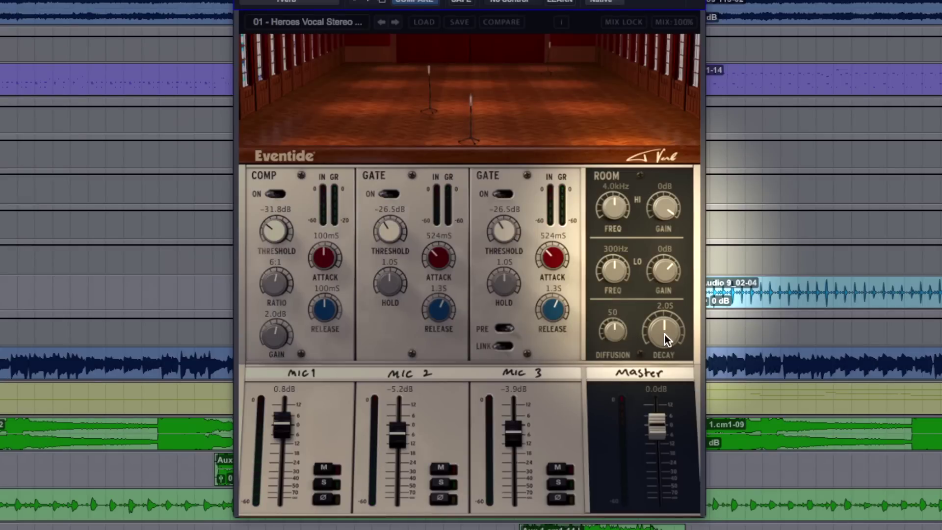
drag(664, 332, 667, 330)
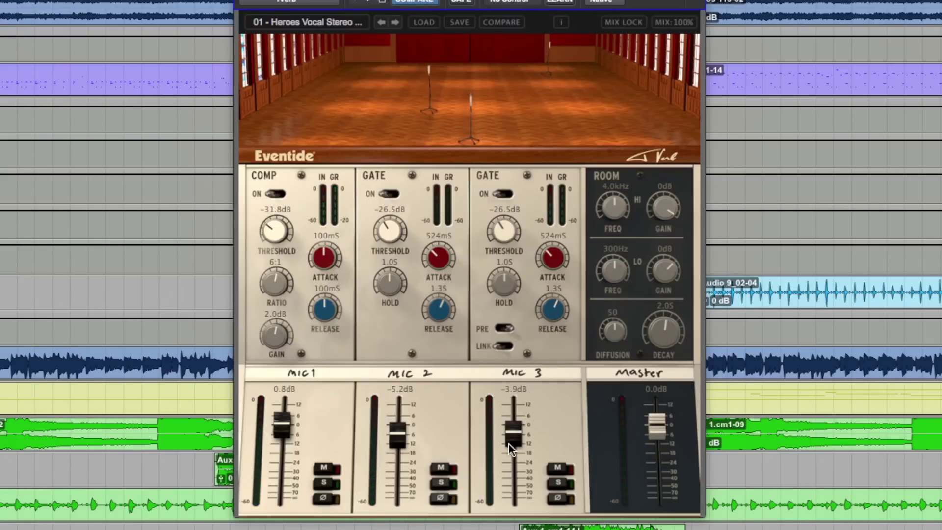
drag(517, 432, 522, 426)
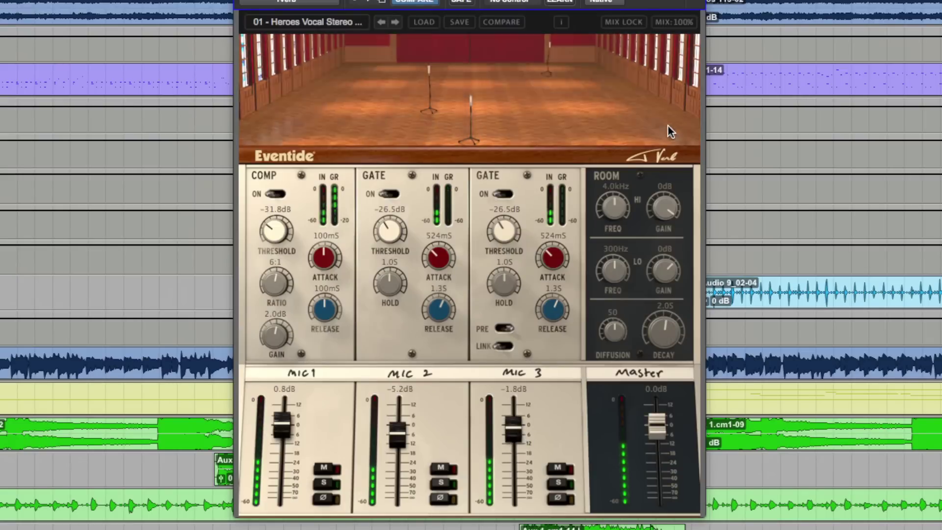
Step: Reposition the room mics, pushing Mic 3 to the back wall and Mic 2 back-left, toggling PRE
drag(426, 89, 464, 66)
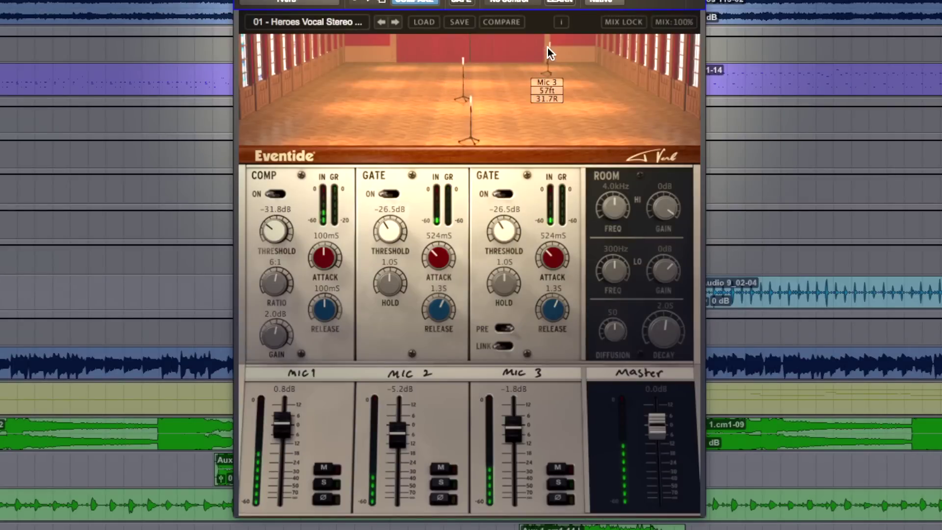
drag(547, 48, 505, 40)
drag(464, 62, 465, 89)
click(505, 54)
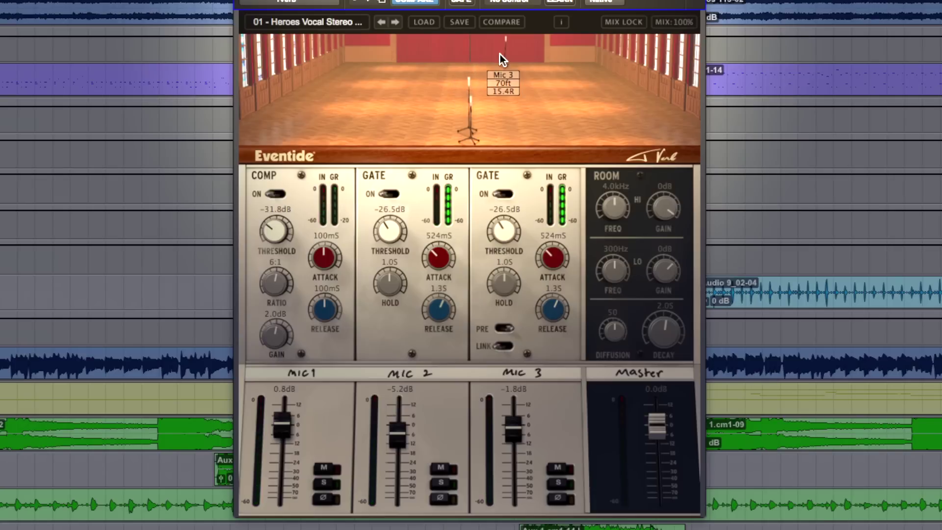
drag(507, 54, 484, 48)
click(504, 327)
click(463, 72)
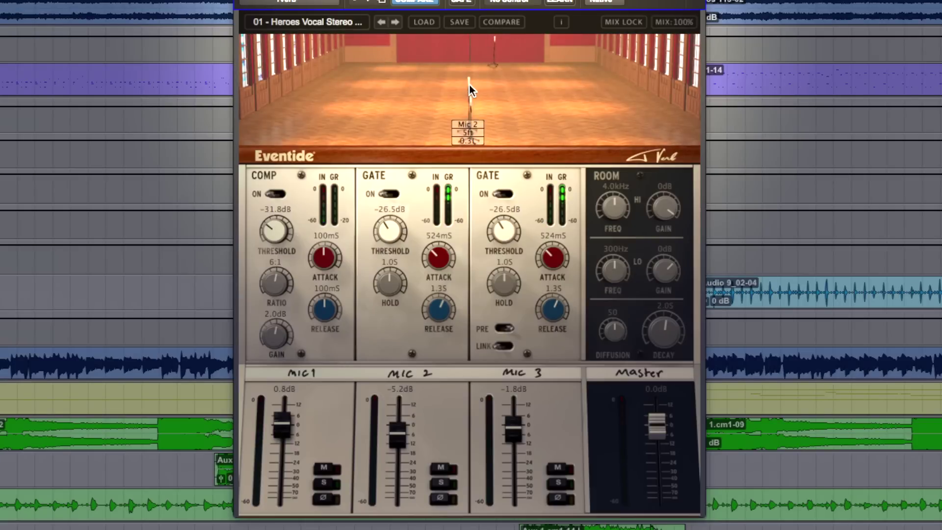
drag(469, 85, 443, 43)
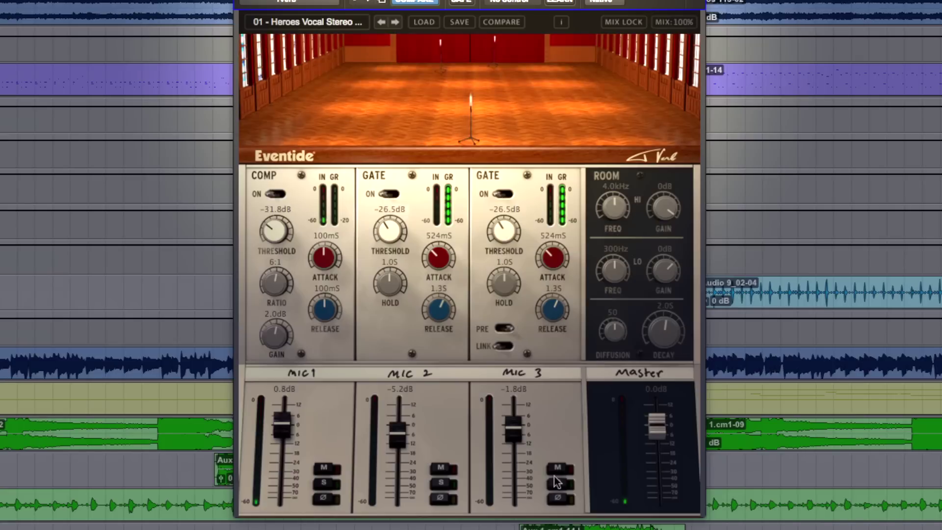
Step: Set the Mic 3 fader to 0.5 dB and the Mic 2 fader to -2.5 dB
drag(514, 439, 511, 438)
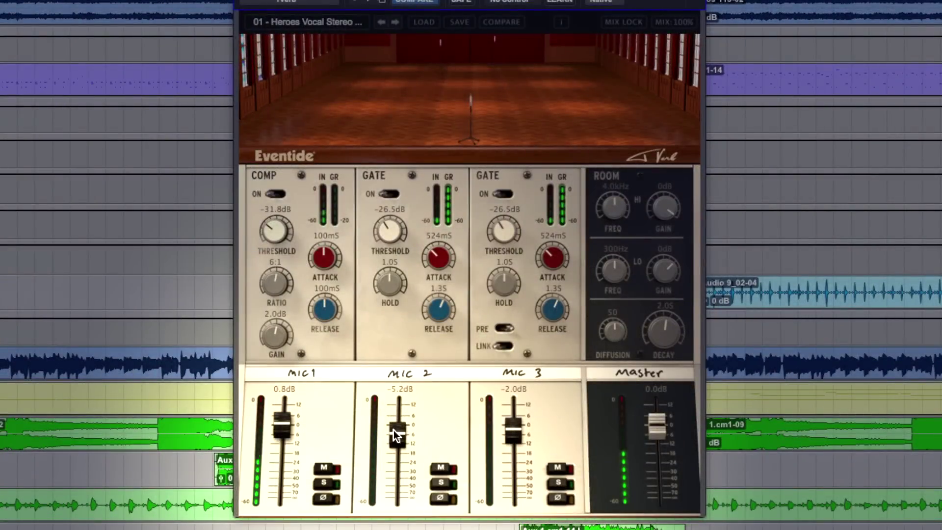
mouse_move(393, 430)
mouse_down()
mouse_move(398, 420)
mouse_move(398, 432)
mouse_up()
mouse_move(515, 428)
mouse_down()
mouse_move(519, 433)
mouse_move(514, 428)
mouse_up()
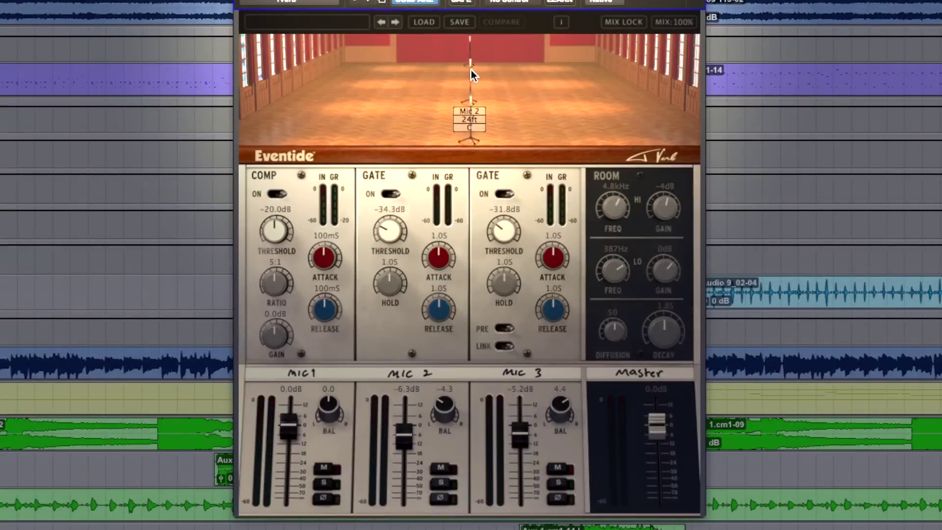
Step: Drag the Mic 2 stand from the centre to the left side, reading 17 ft, 15.8L
drag(469, 67, 559, 89)
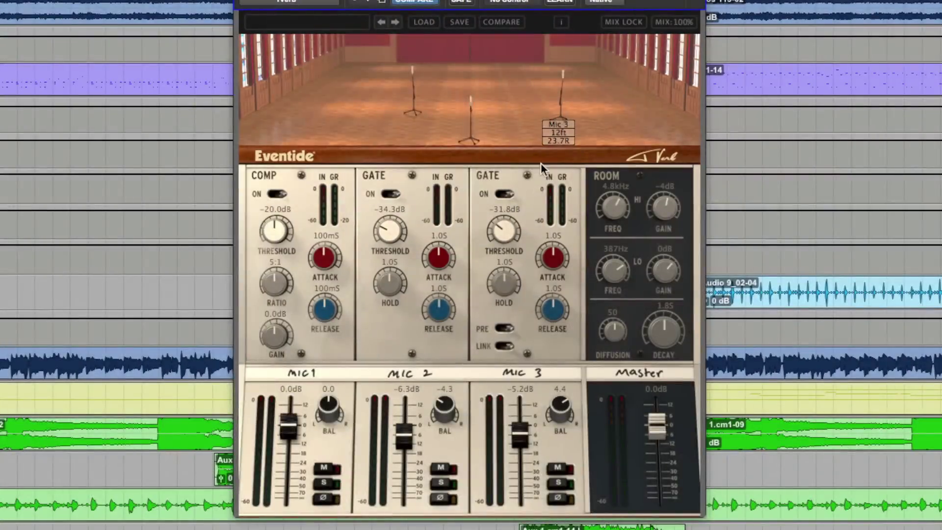